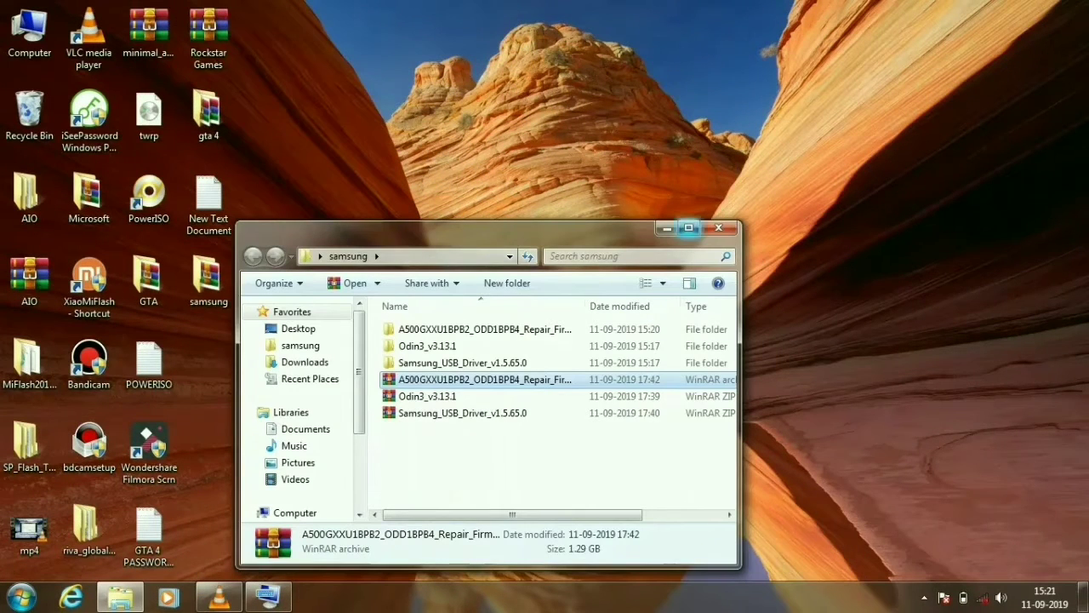
- Check the contents of the A500GXXU1BPB2_ODD1BPB4_Repair_Firmware_4Files folder and read its info text file, then return to the samsung folder
click(688, 228)
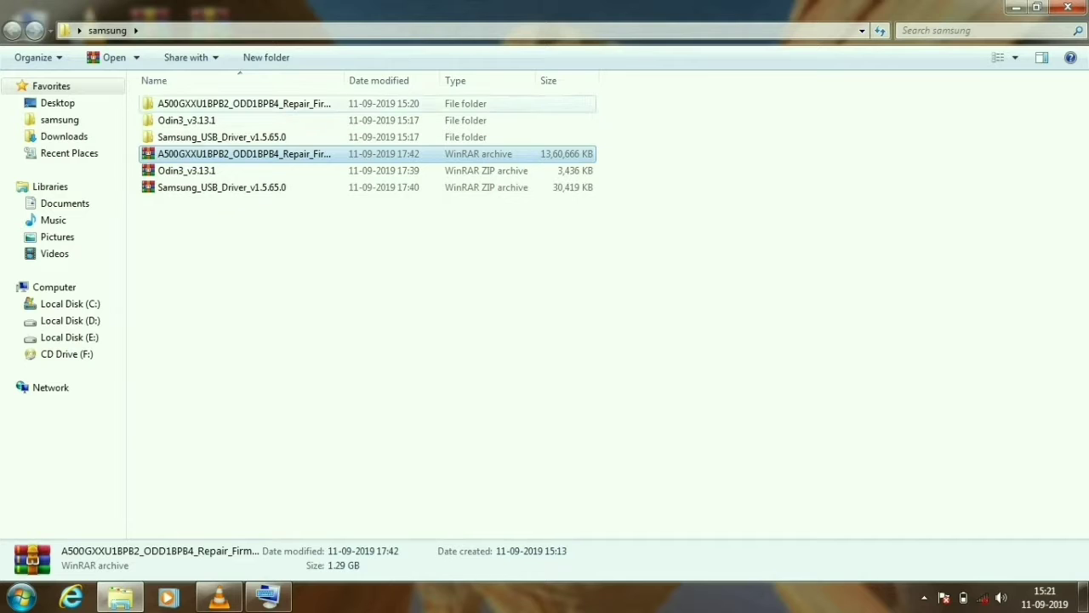
double_click(245, 103)
drag(265, 296, 226, 289)
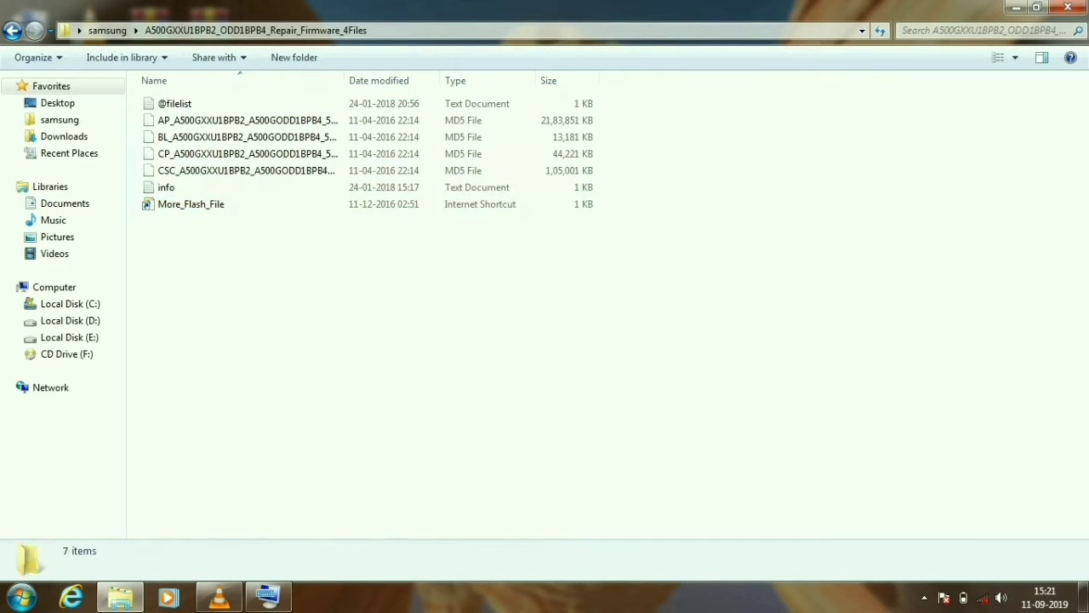
click(226, 187)
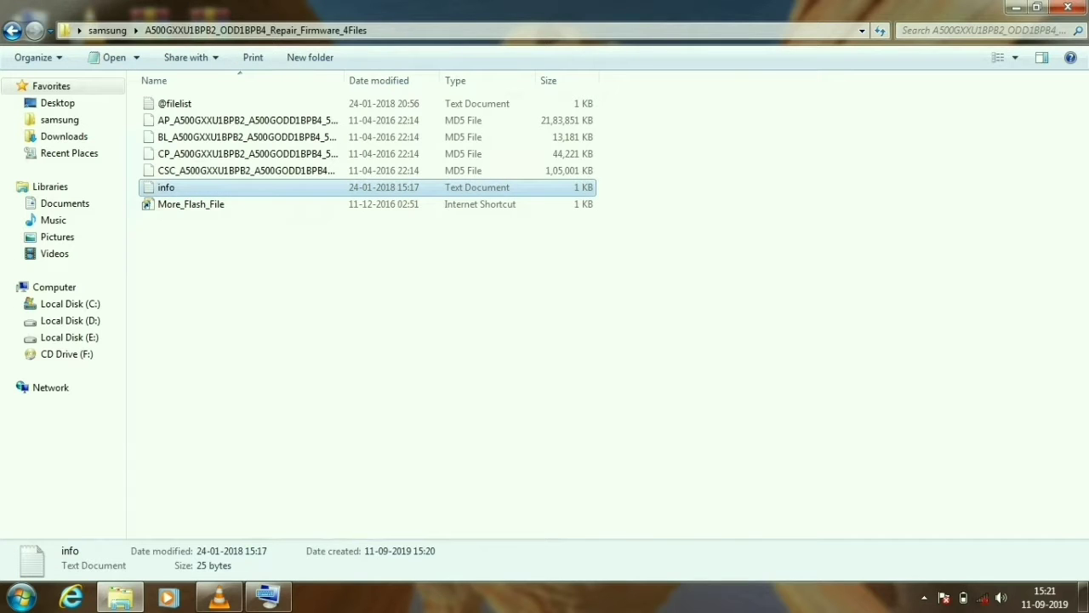
double_click(225, 187)
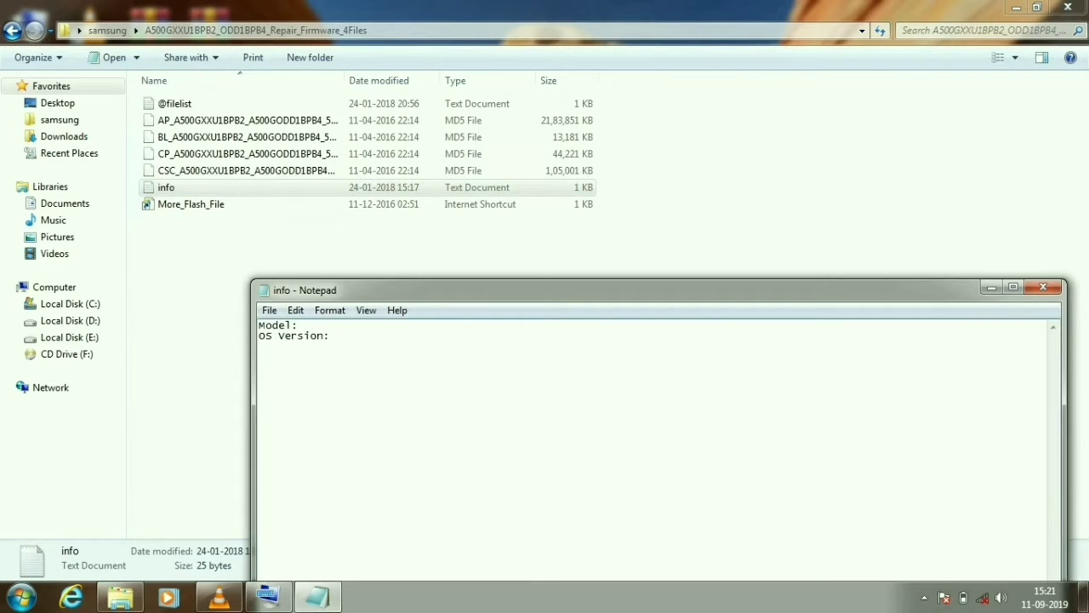
click(1043, 286)
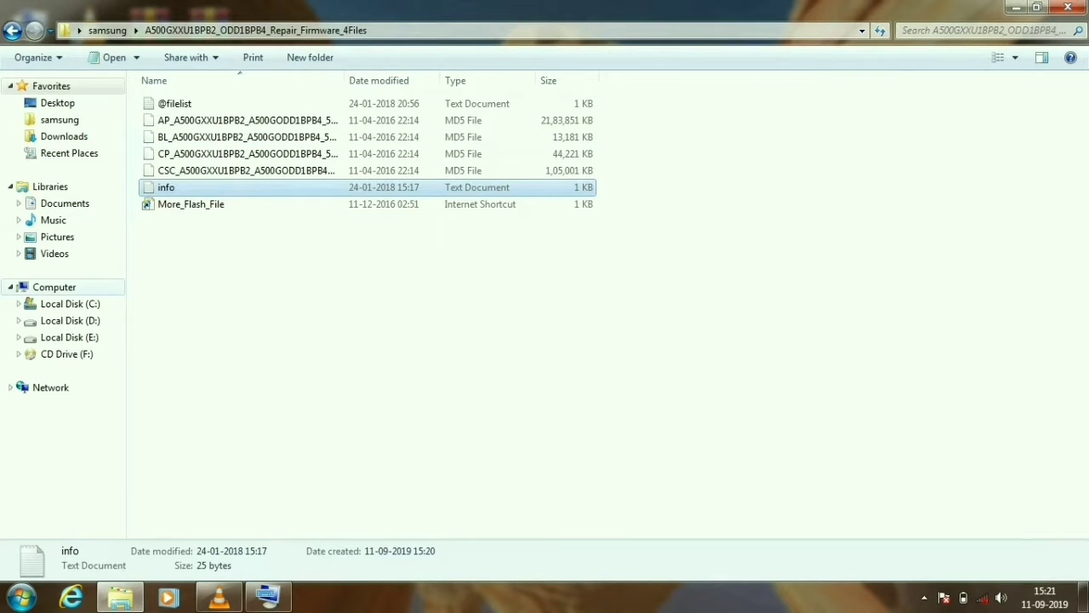
click(12, 30)
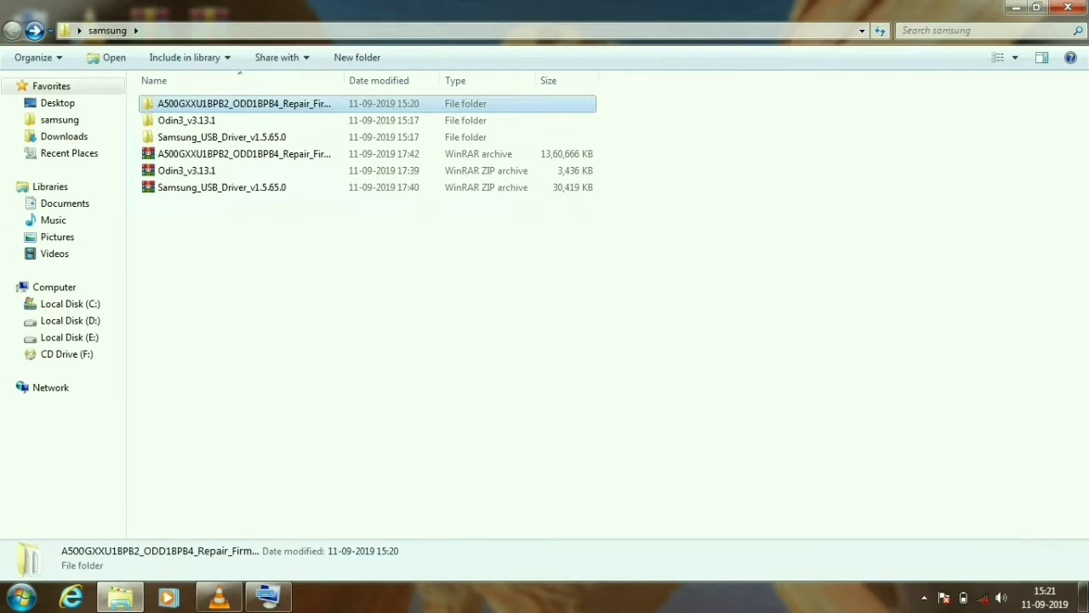
- Install Samsung USB Driver v1.5.65.0 from the nested Samsung_USB_Driver_v1.5.65.0 folder, completing the wizard with its default settings
double_click(221, 137)
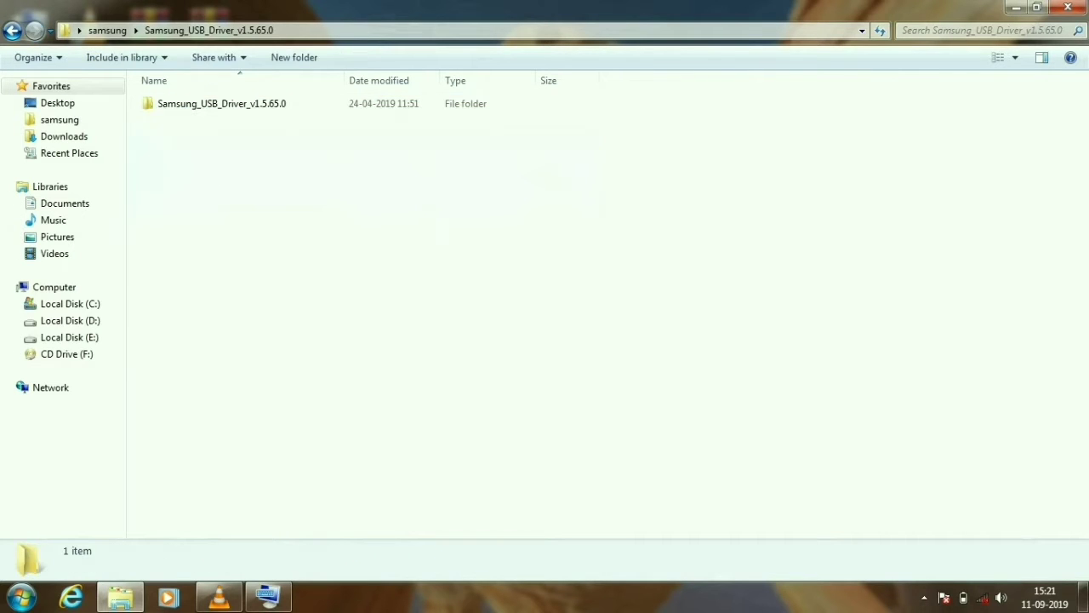
double_click(221, 103)
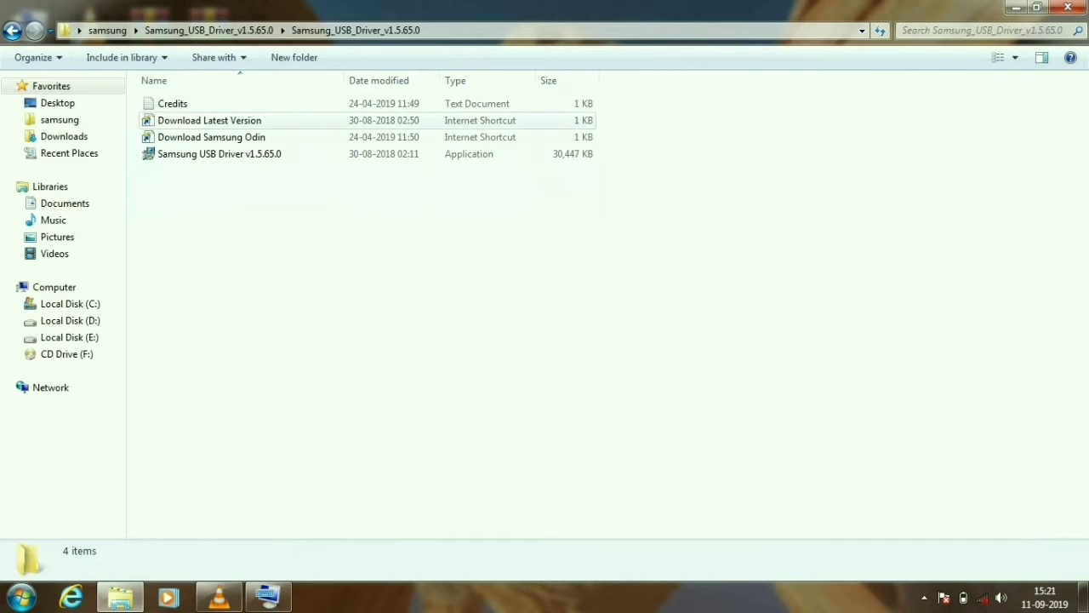
click(229, 154)
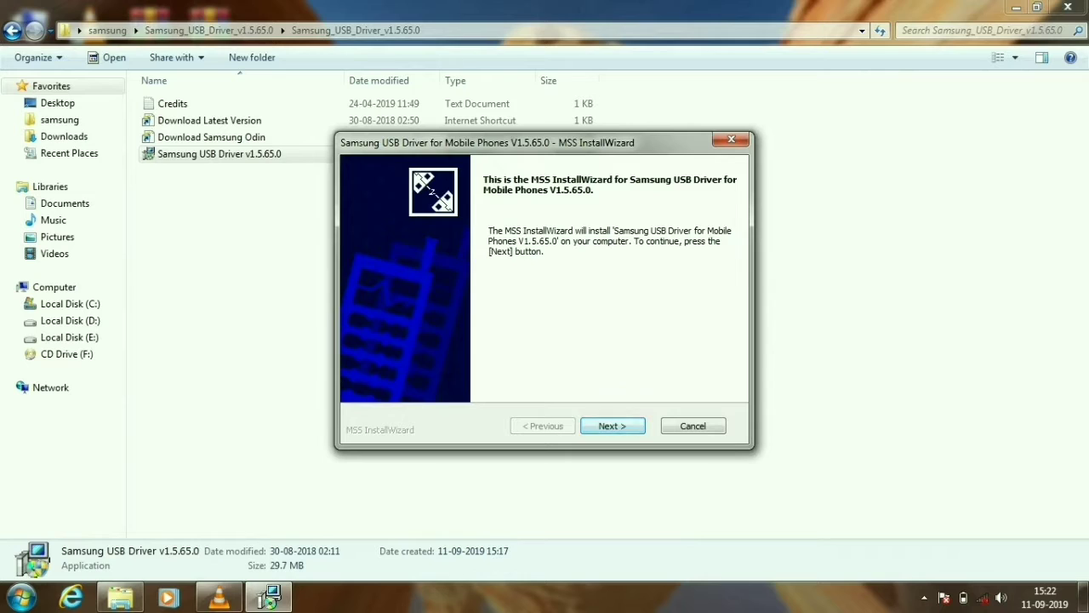
click(613, 426)
key(Return)
key(Return)
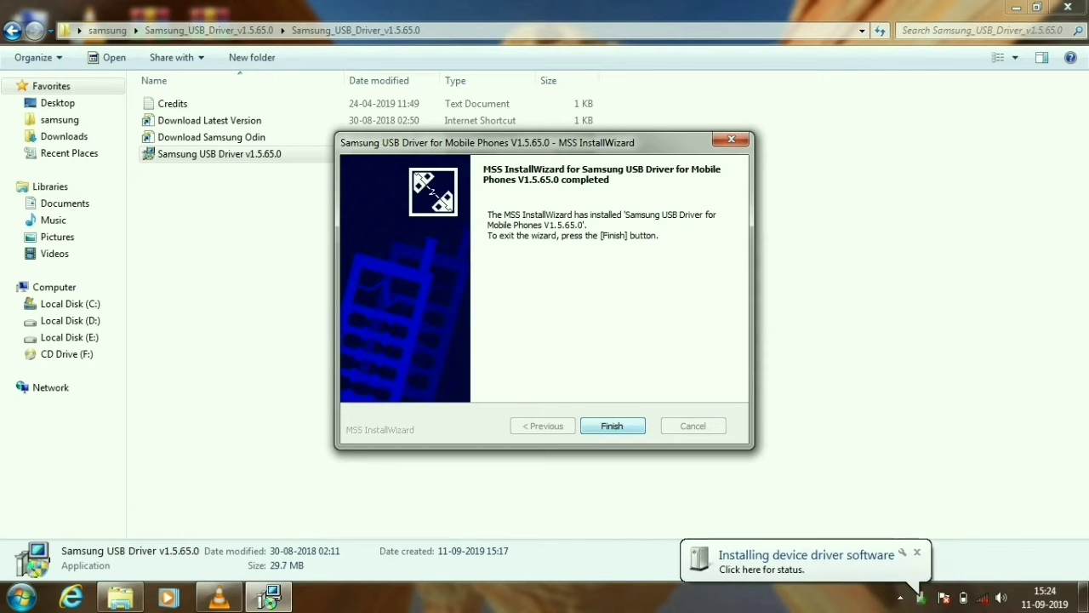
key(Return)
- Launch the Odin3 v3.13.1 application from the nested Odin3_v3.13.1 folder and accept its startup notice
key(BackSpace)
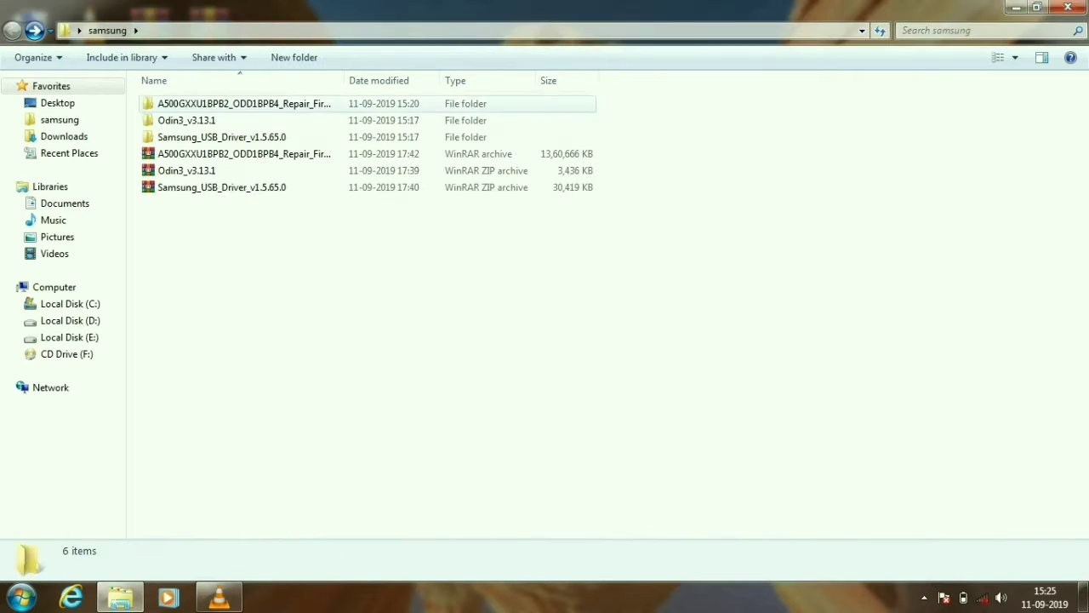
double_click(204, 119)
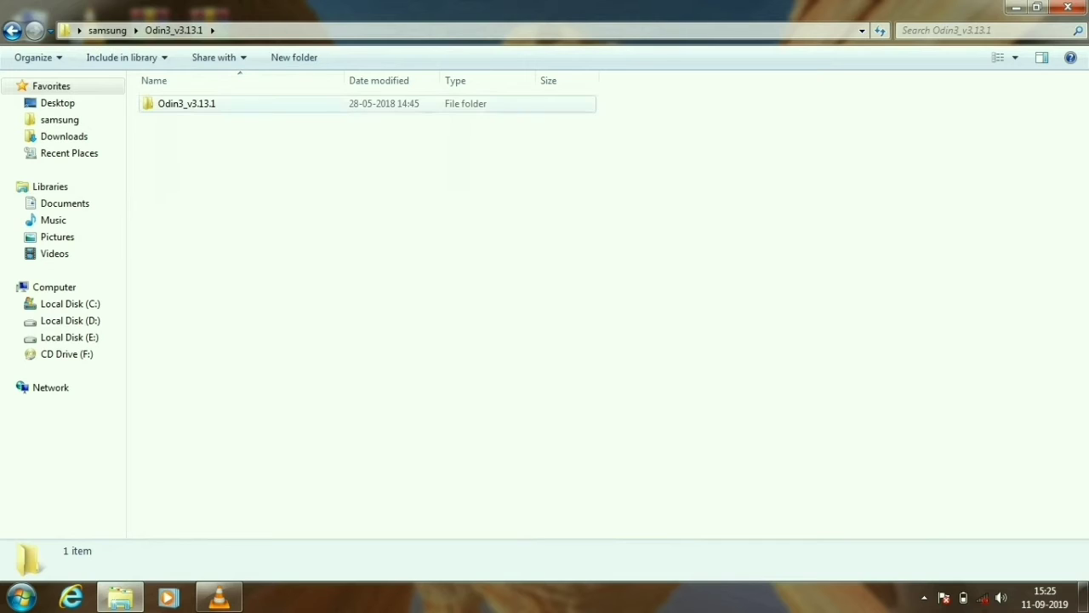
double_click(204, 103)
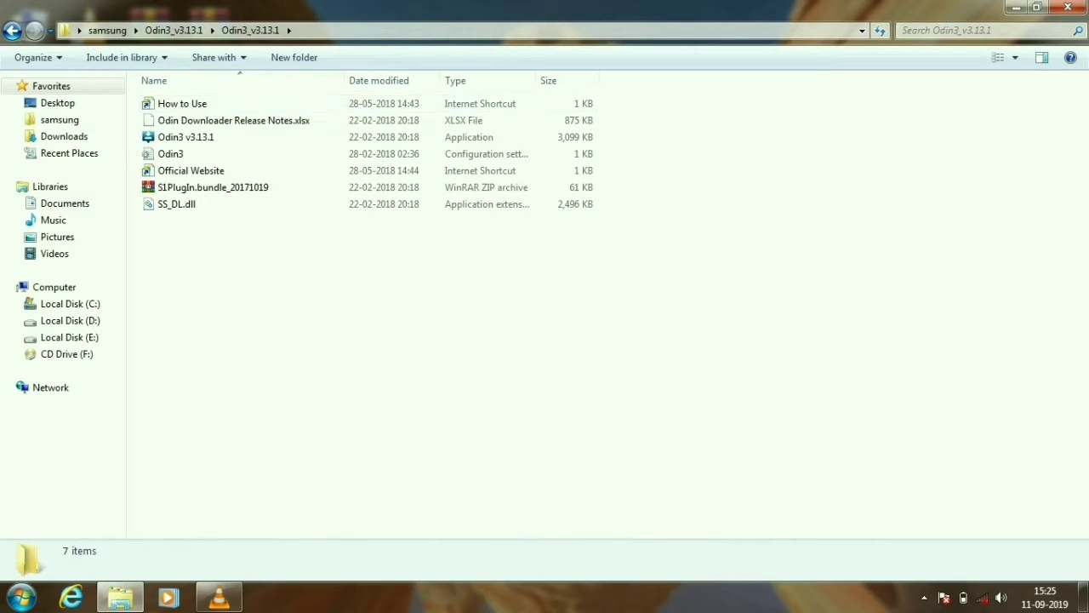
click(213, 187)
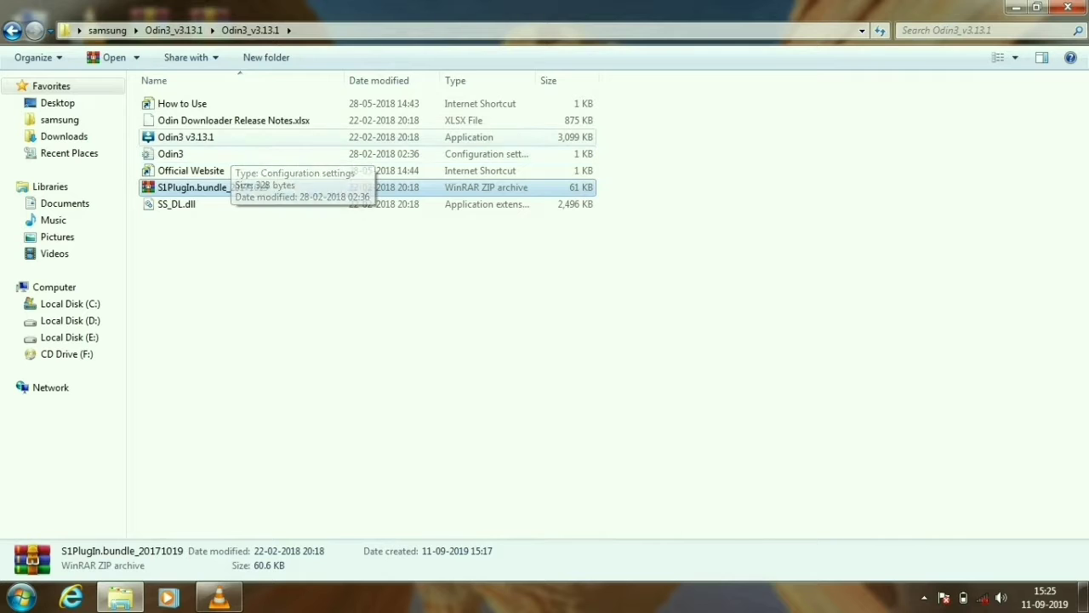
click(228, 137)
double_click(185, 136)
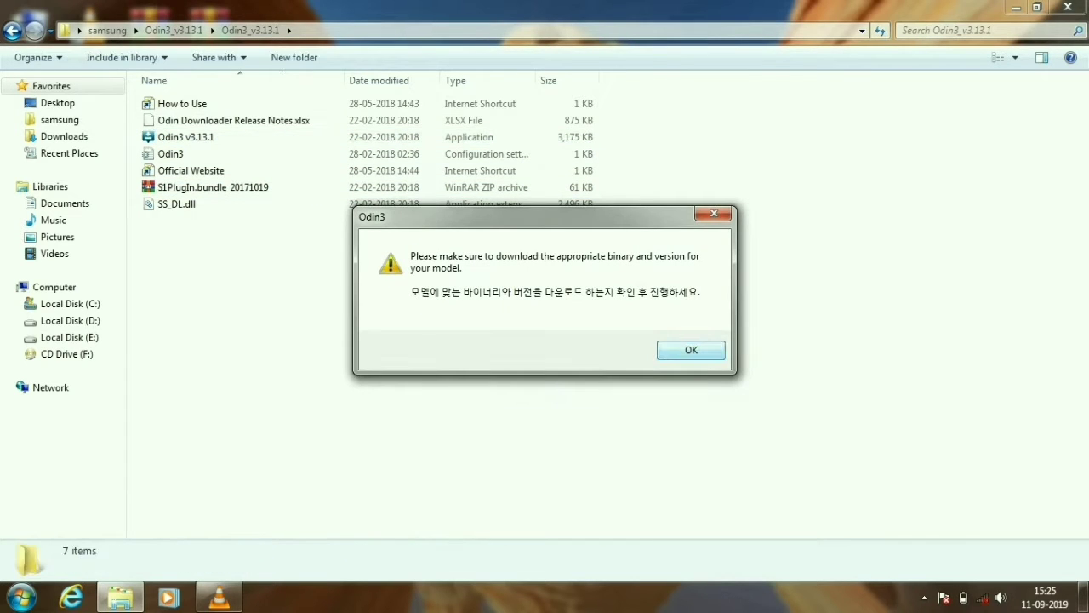
key(Return)
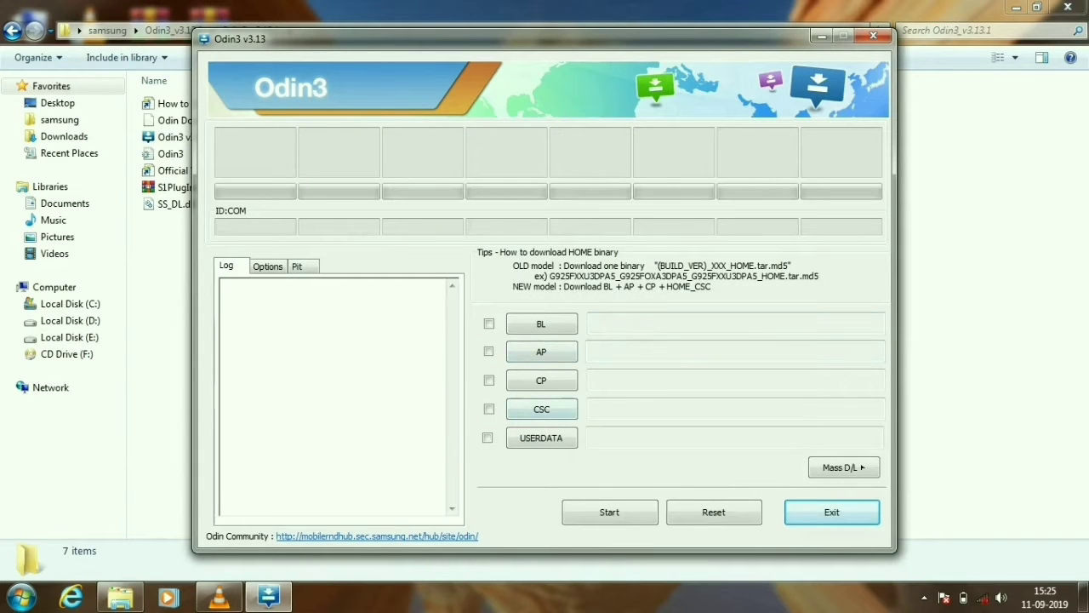
- Load BL_A500GXXU1BPB2_A500GODD1BPB4_5.0.2_INDIA.tar.md5 from the desktop's samsung repair firmware folder into the BL slot
click(541, 324)
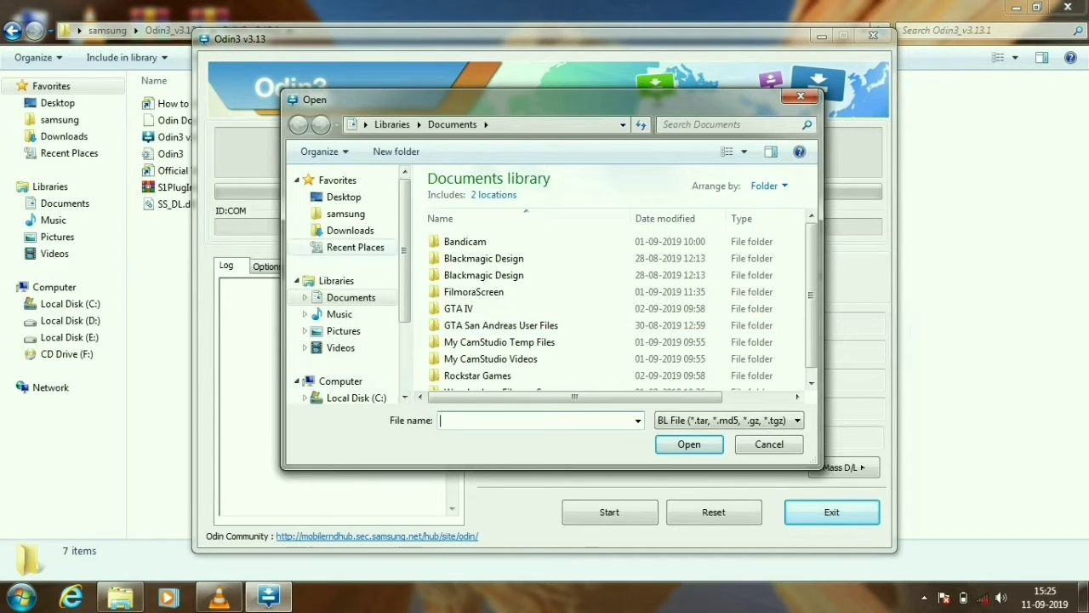
click(342, 197)
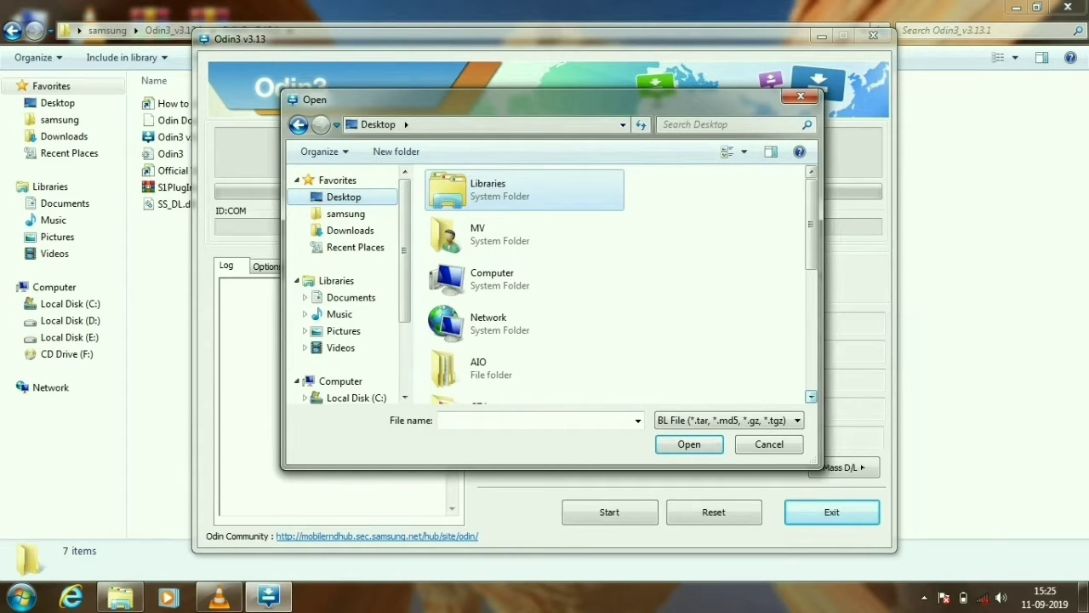
scroll(524, 284, down, 4)
scroll(609, 284, down, 1)
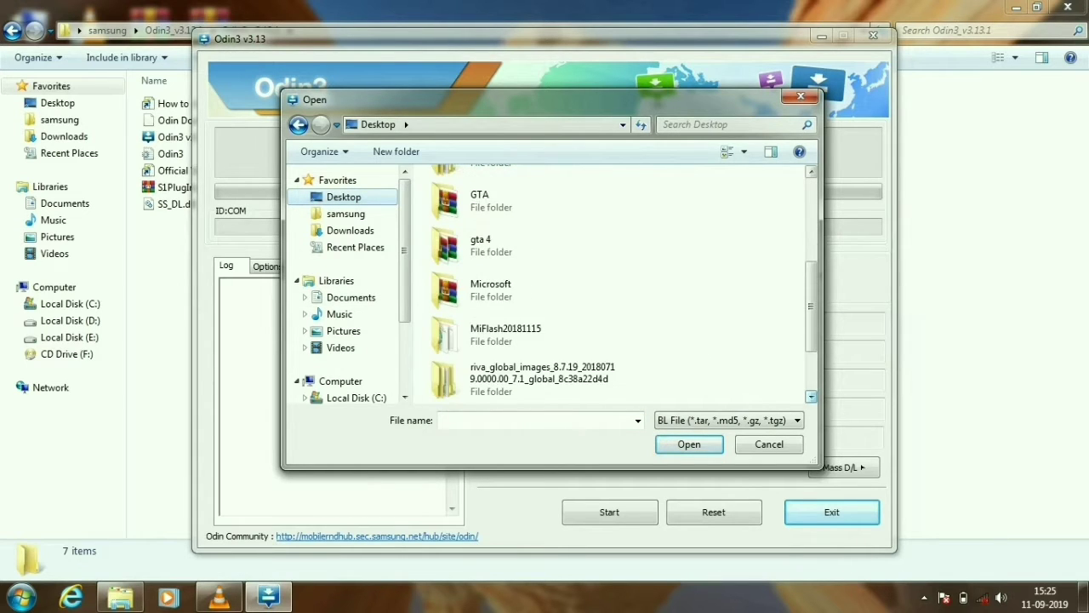
scroll(609, 284, down, 1)
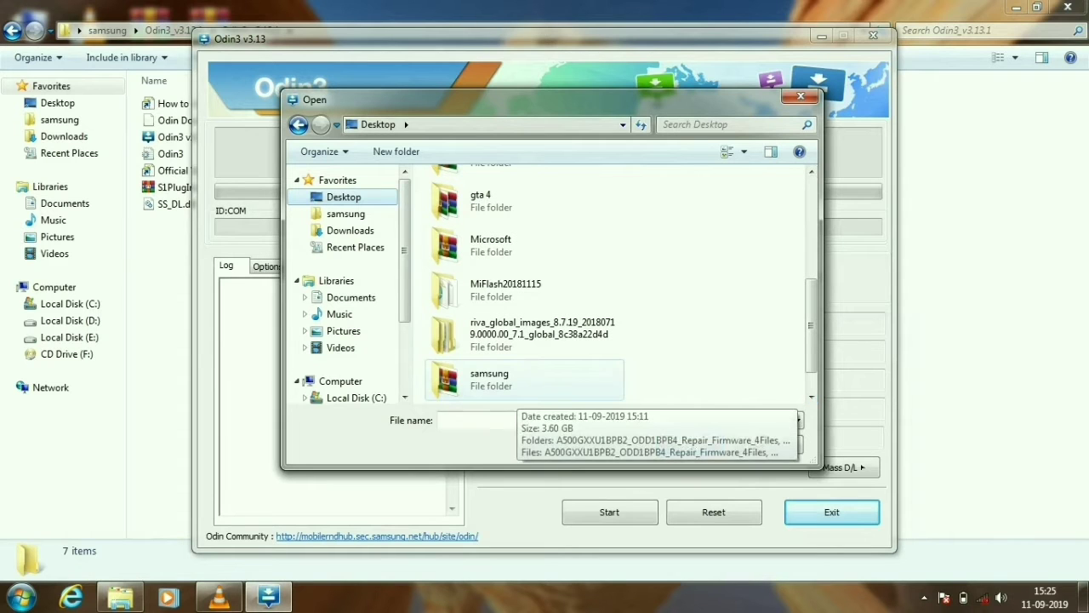
double_click(516, 384)
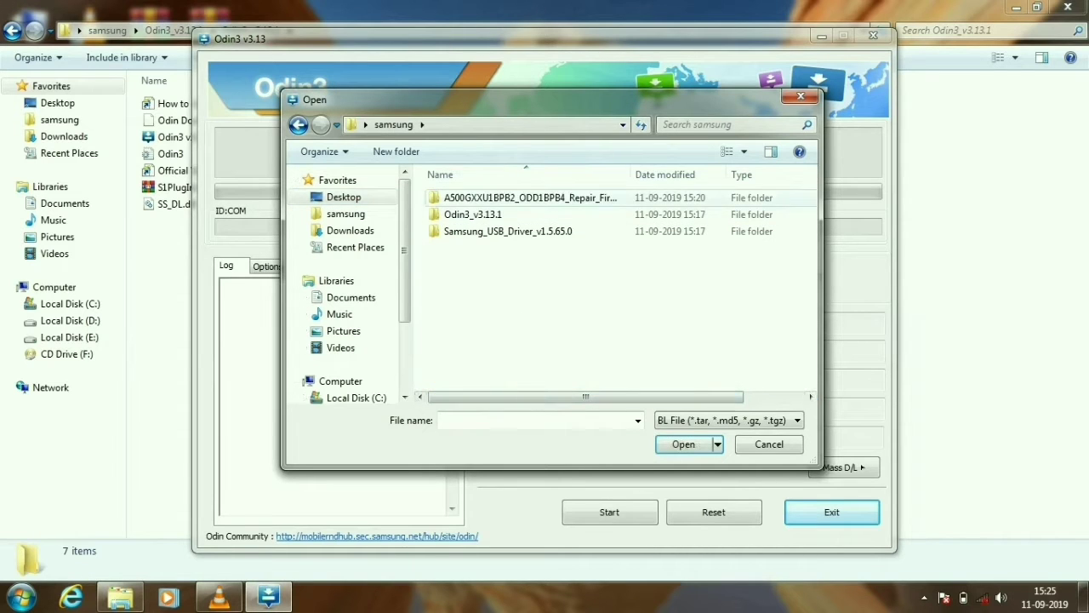
double_click(529, 197)
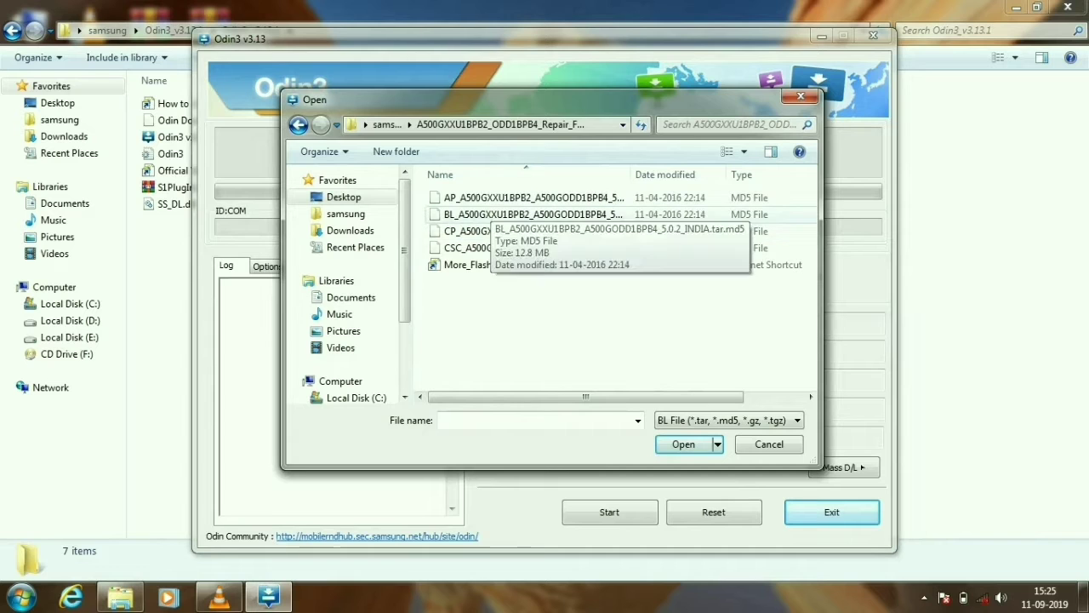
click(490, 213)
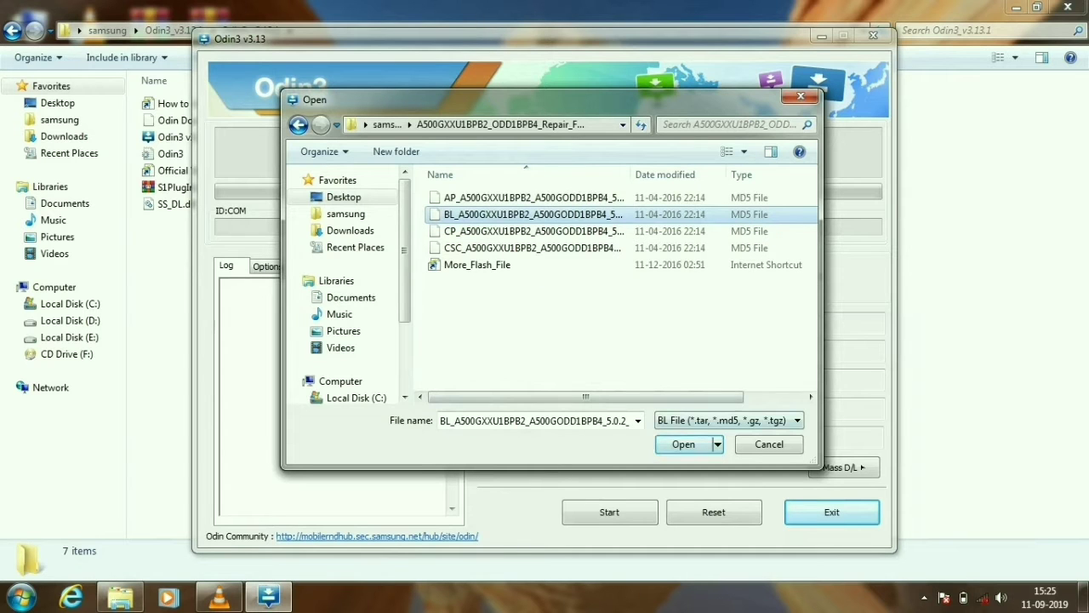
click(683, 444)
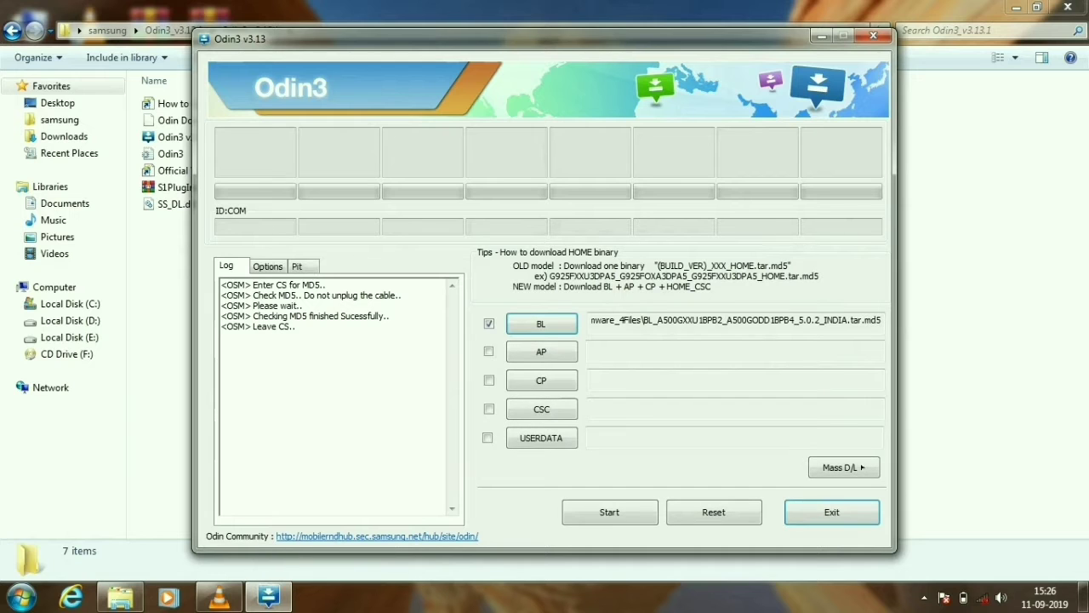
- Load the AP_ and CP_A500GXXU1BPB2_A500GODD1BPB4_5.0.2_INDIA.tar.md5 firmware files into the matching AP and CP slots
click(541, 351)
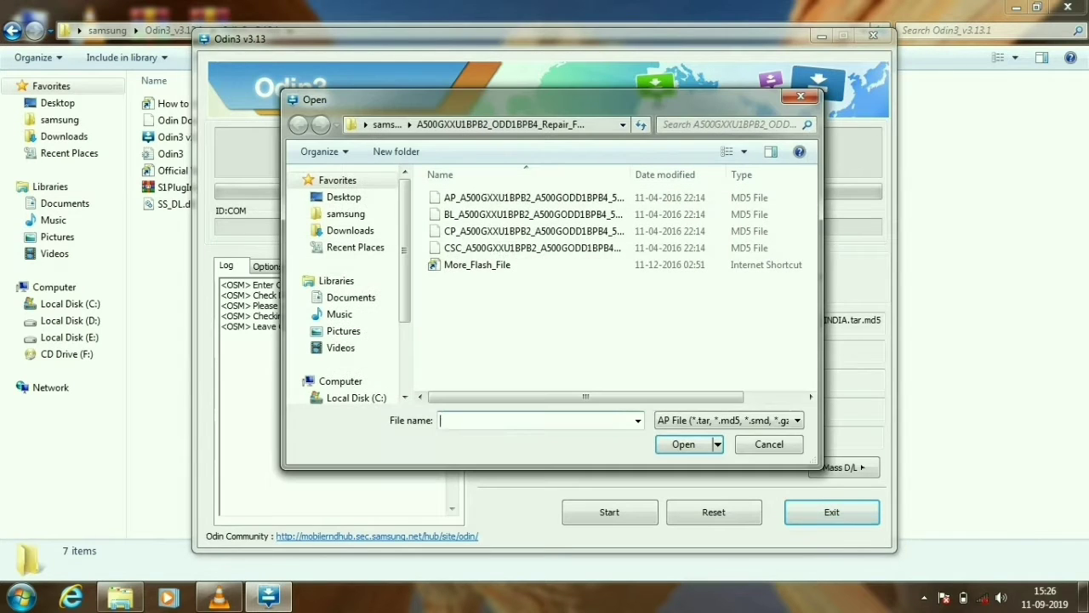
click(534, 197)
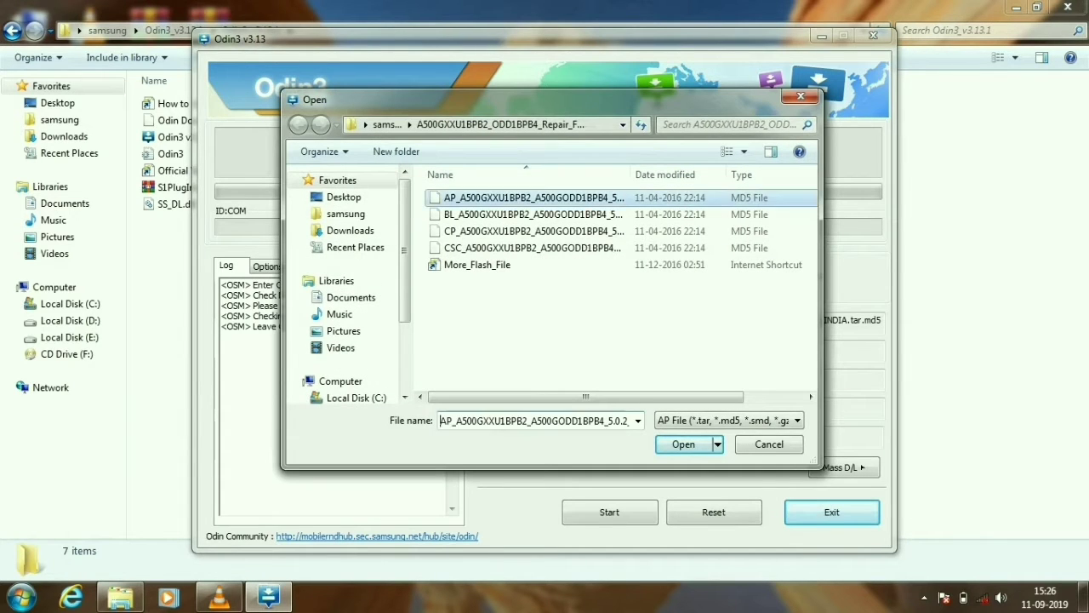
click(684, 443)
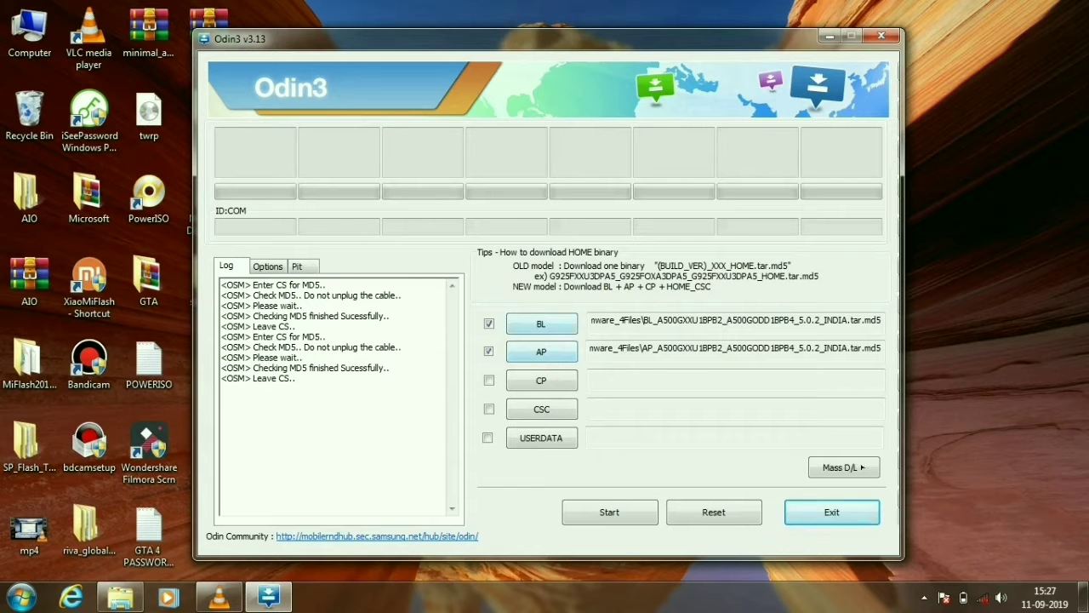
click(542, 381)
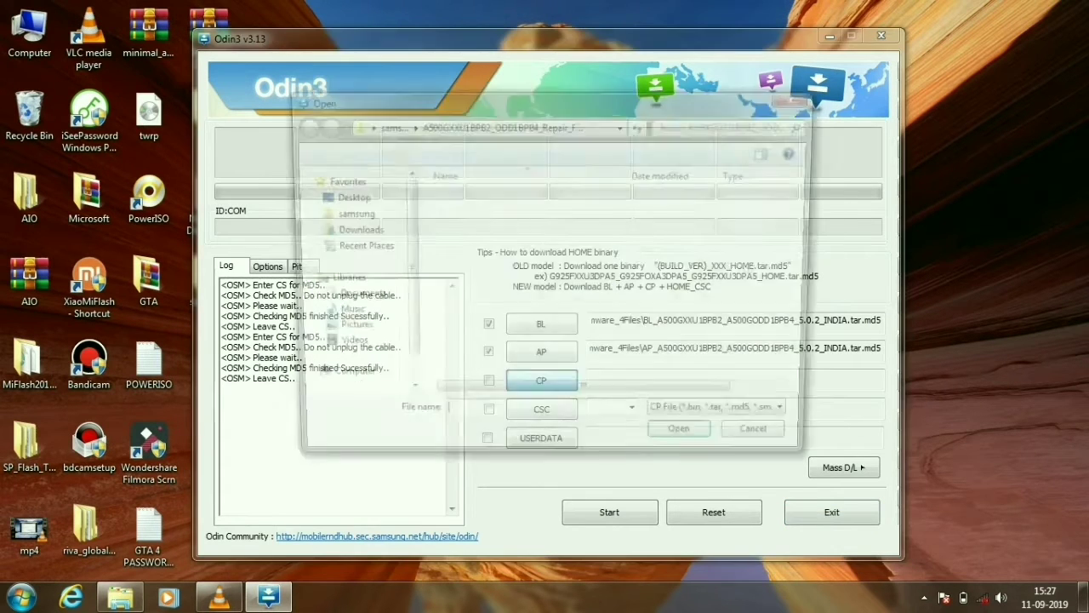
click(511, 231)
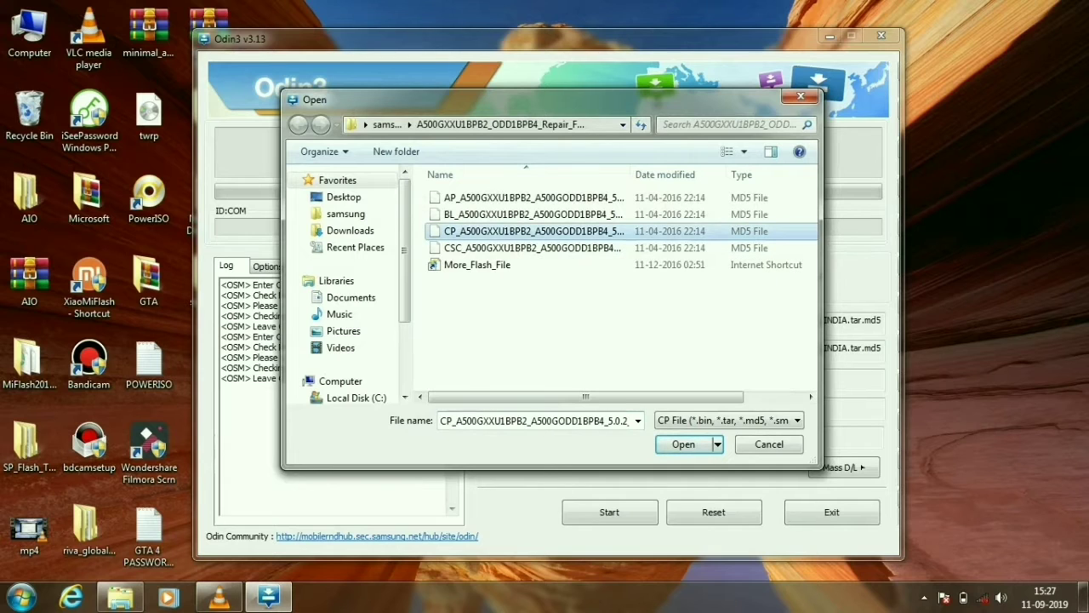
key(Return)
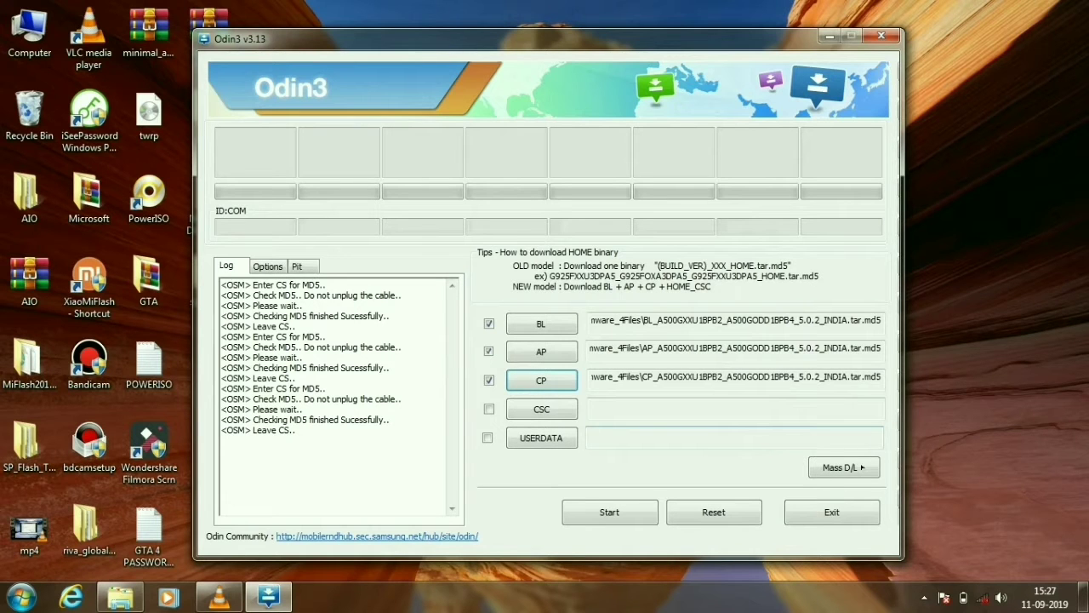
- Load CSC_A500GXXU1BPB2_A500GODD1BPB4_5.0.2_INDIA.tar.md5 into the CSC slot and start flashing the connected phone
click(541, 409)
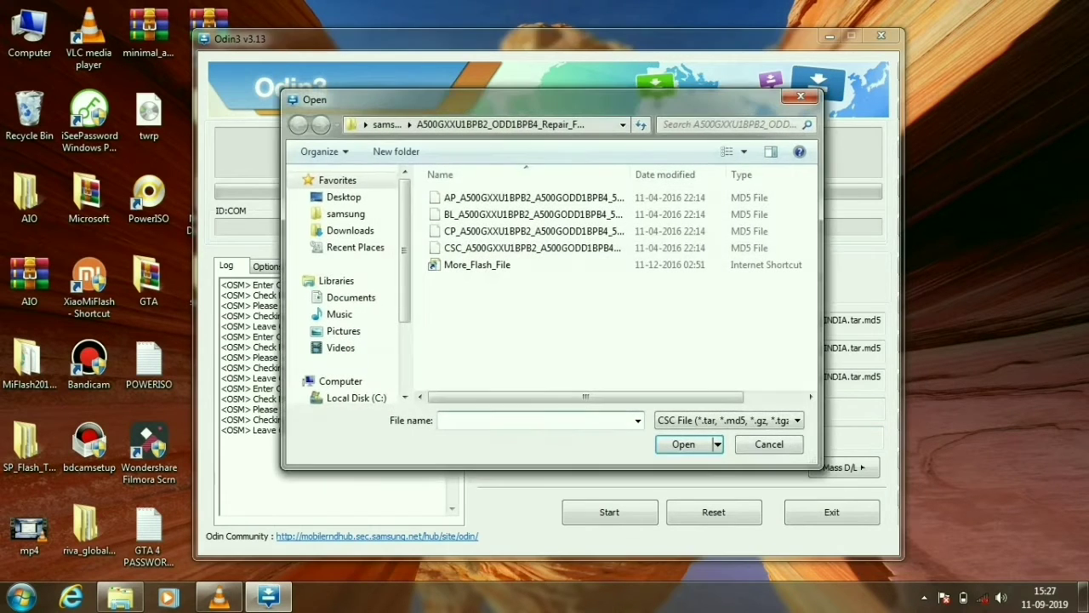
click(532, 248)
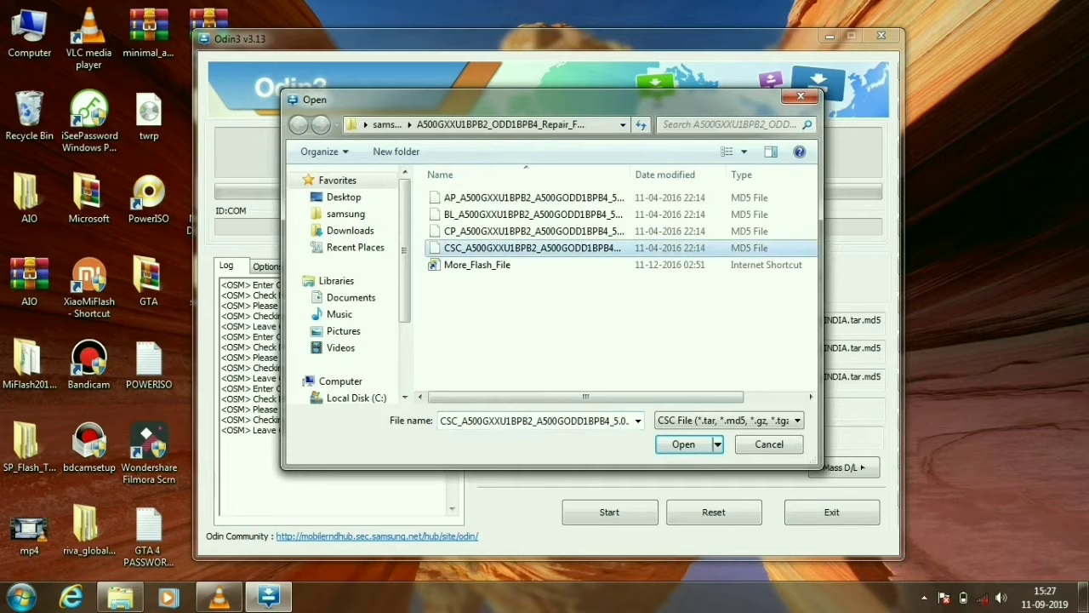
click(684, 443)
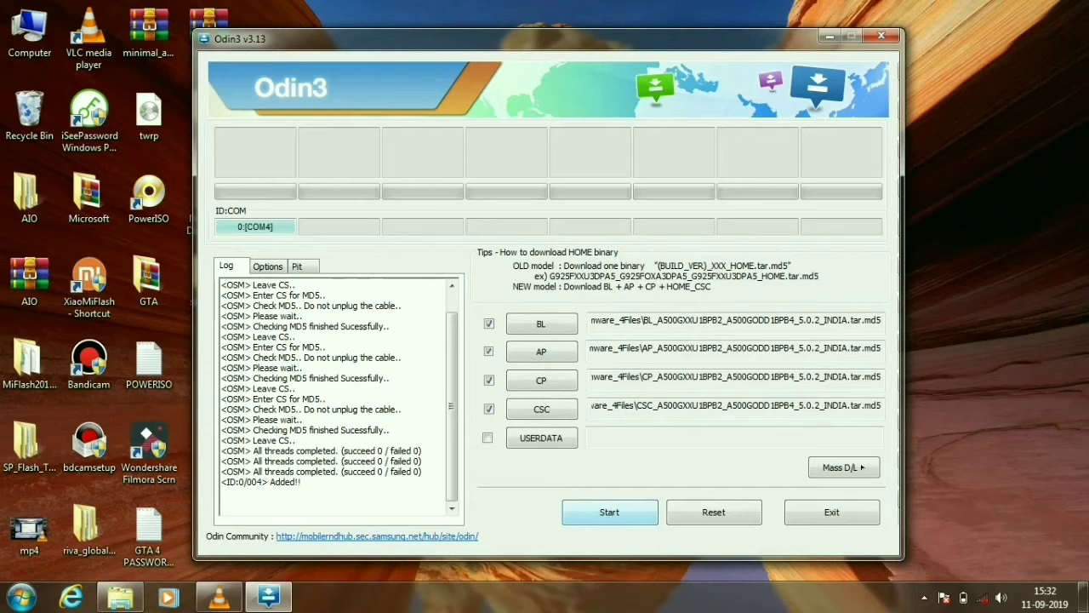
click(610, 512)
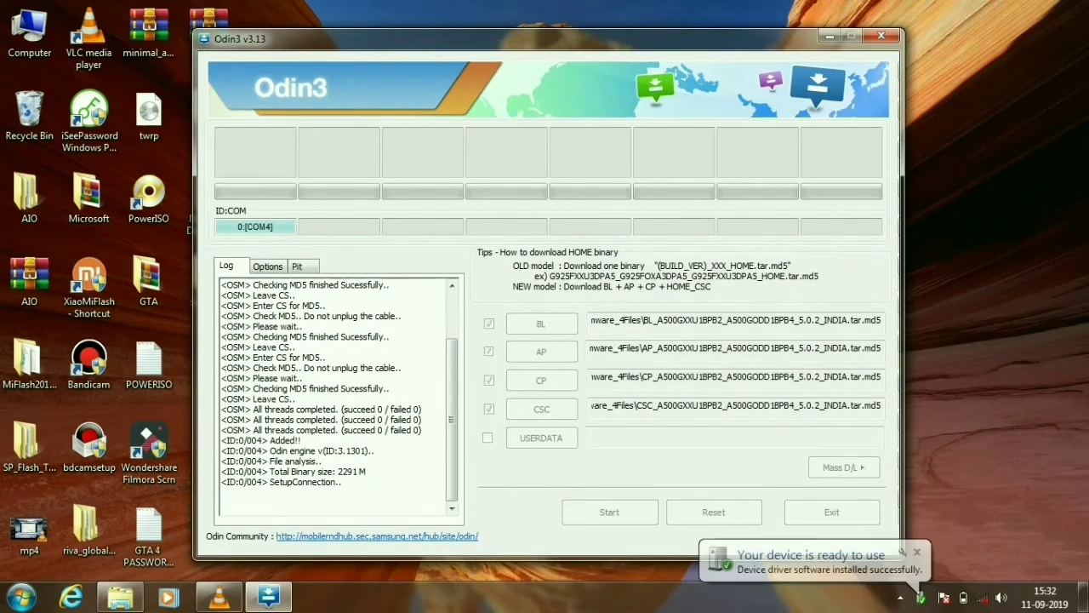